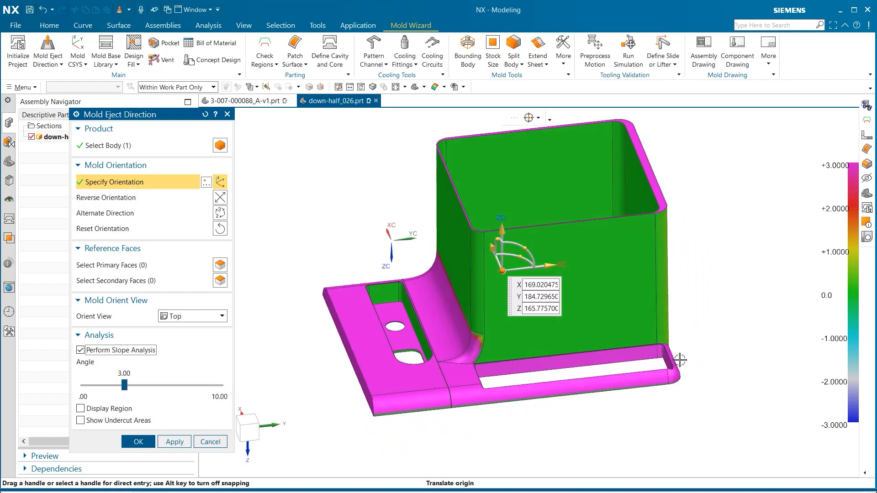
# Step: Accept the mold eject direction and run Feature2Cost Molding feature recognition on the part body
pyautogui.click(139, 443)
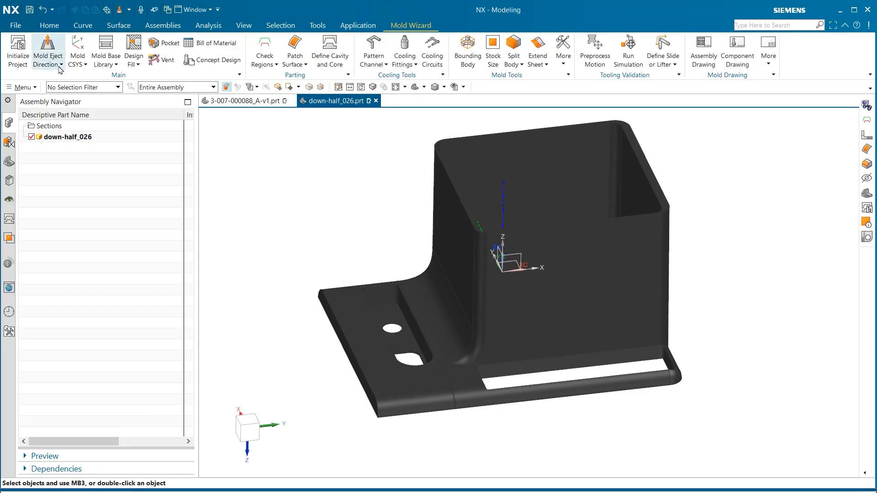
pyautogui.click(59, 66)
pyautogui.click(62, 88)
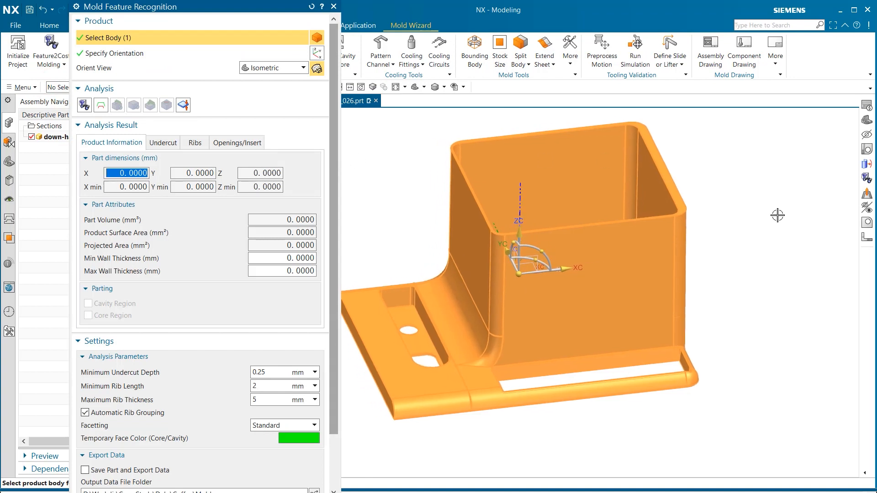
pyautogui.click(84, 106)
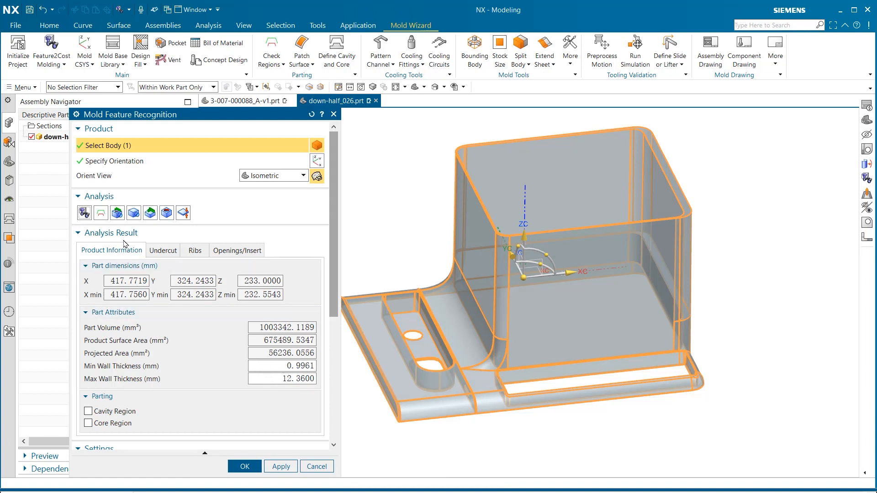
# Step: Highlight all recognized undercuts on the part from the undercut analysis results
pyautogui.click(155, 252)
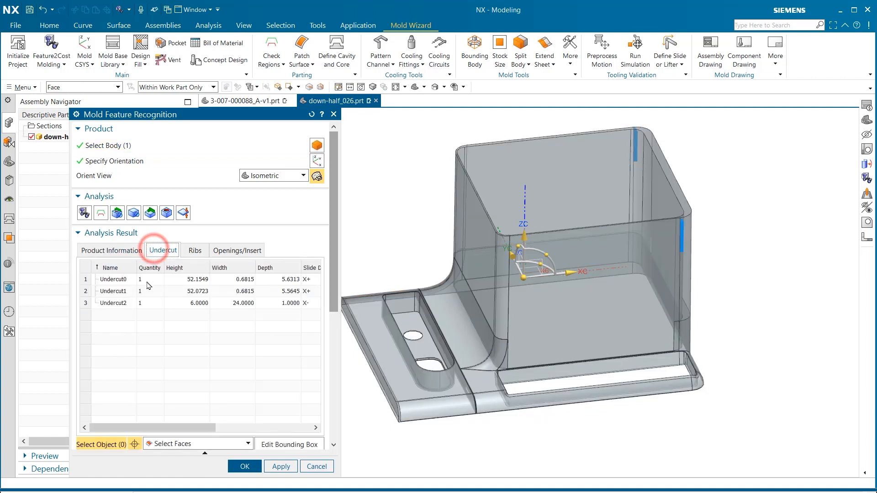
pyautogui.click(87, 265)
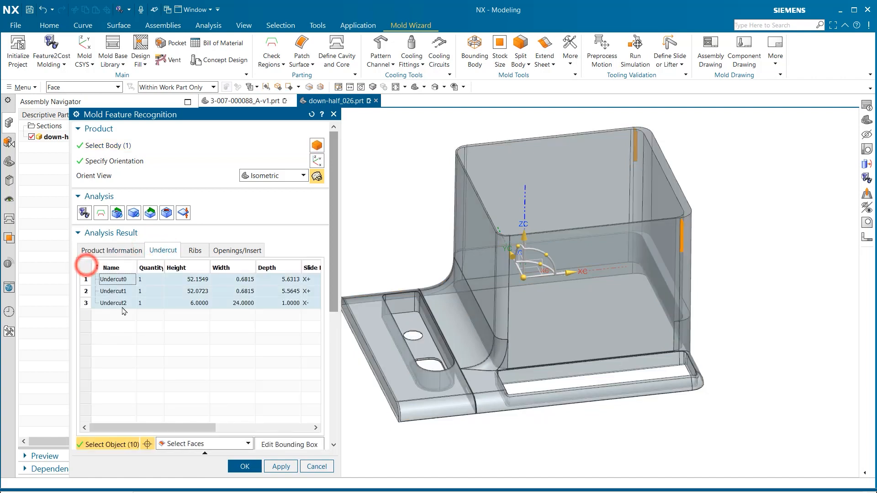
pyautogui.click(148, 352)
# Step: Delete the records Undercut0 and Undercut1 from the recognized undercuts
pyautogui.click(113, 281)
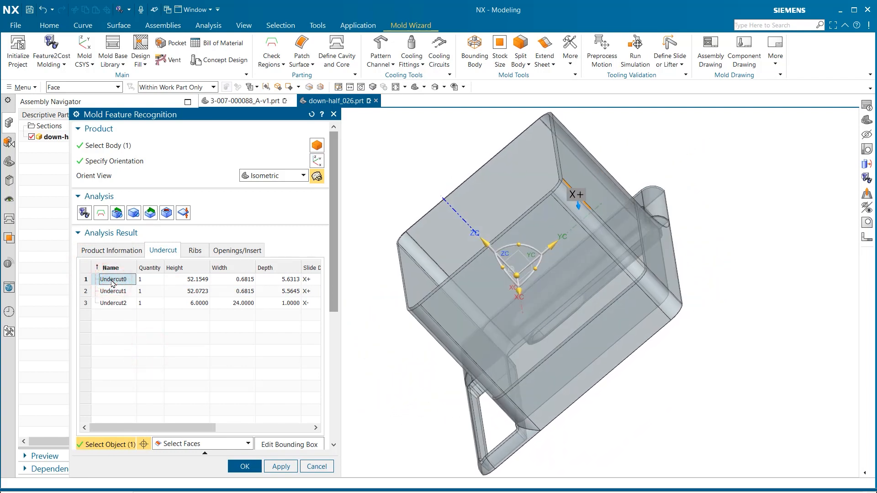
pyautogui.rightClick(108, 284)
pyautogui.click(133, 337)
pyautogui.click(120, 279)
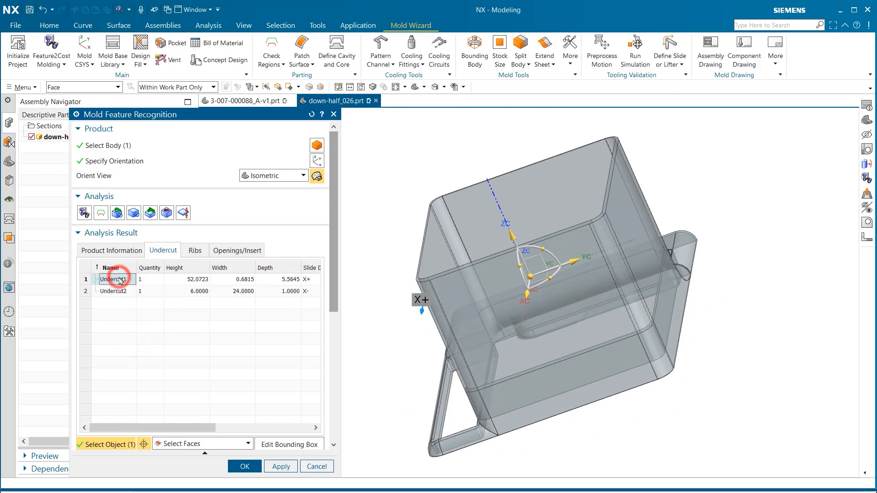
pyautogui.rightClick(120, 279)
pyautogui.click(142, 332)
# Step: Zoom to the Undercut2 feature on the part to inspect its location and slide direction
pyautogui.click(110, 281)
pyautogui.rightClick(109, 282)
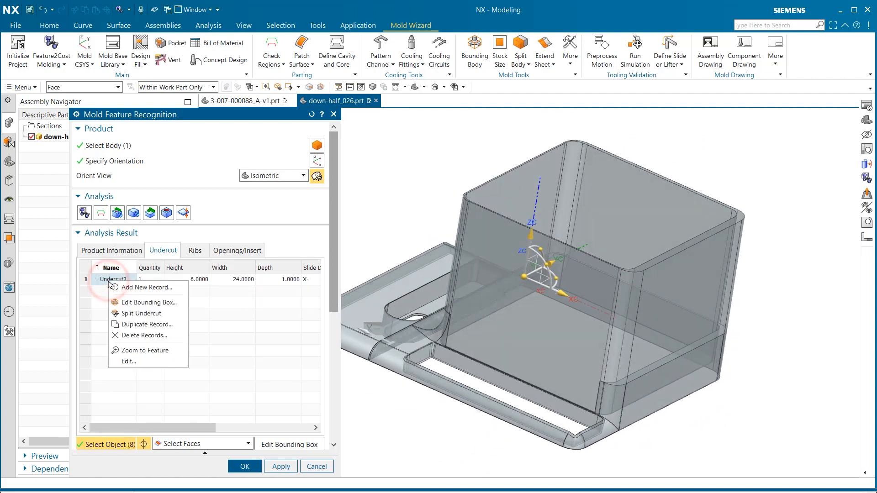
pyautogui.click(150, 352)
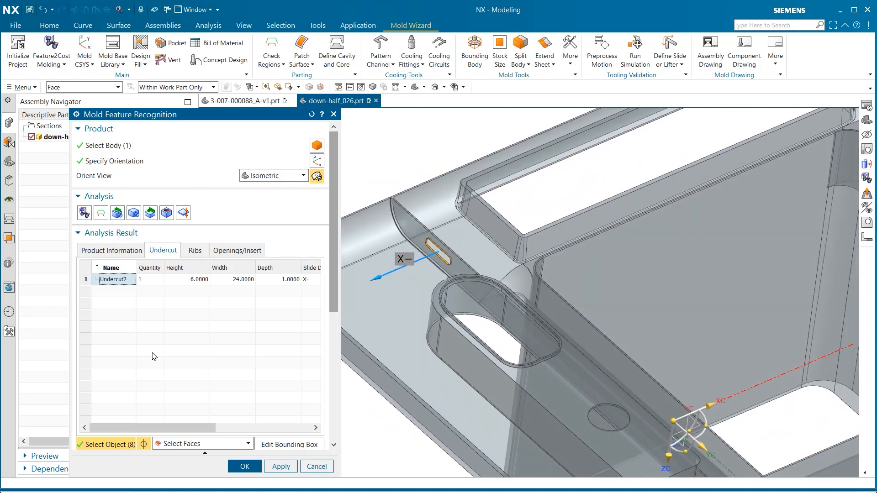
# Step: Examine Rib0 and the recognized openings/inserts on the part, and close the feature recognition
pyautogui.click(195, 251)
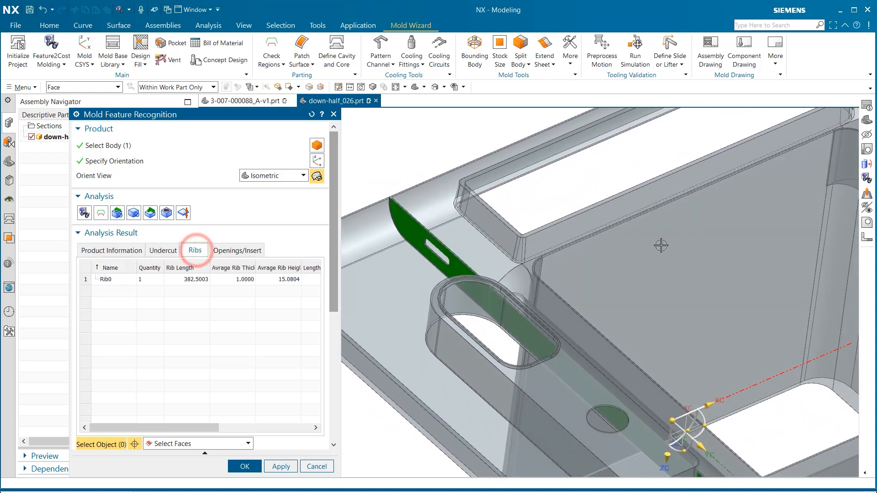
pyautogui.click(866, 121)
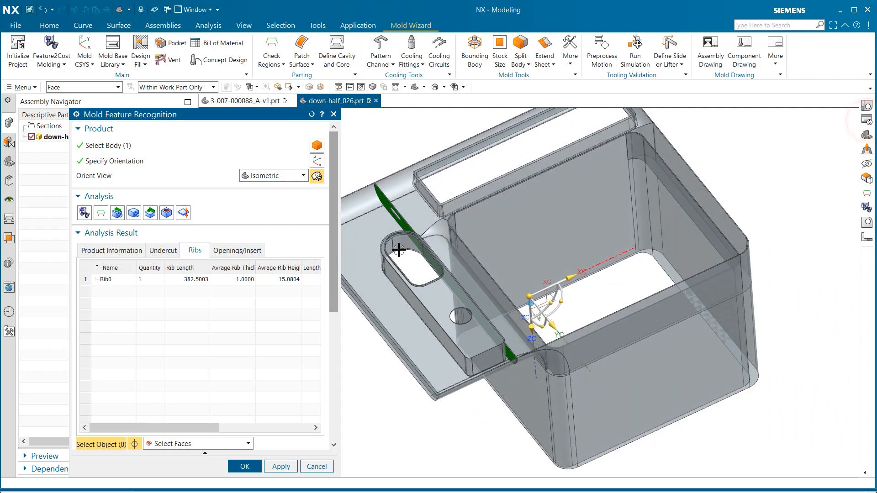
pyautogui.click(116, 281)
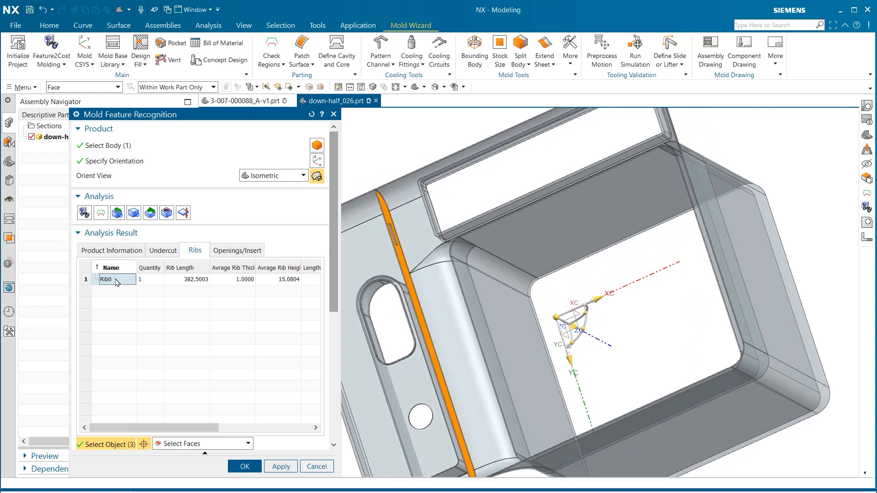
pyautogui.click(247, 250)
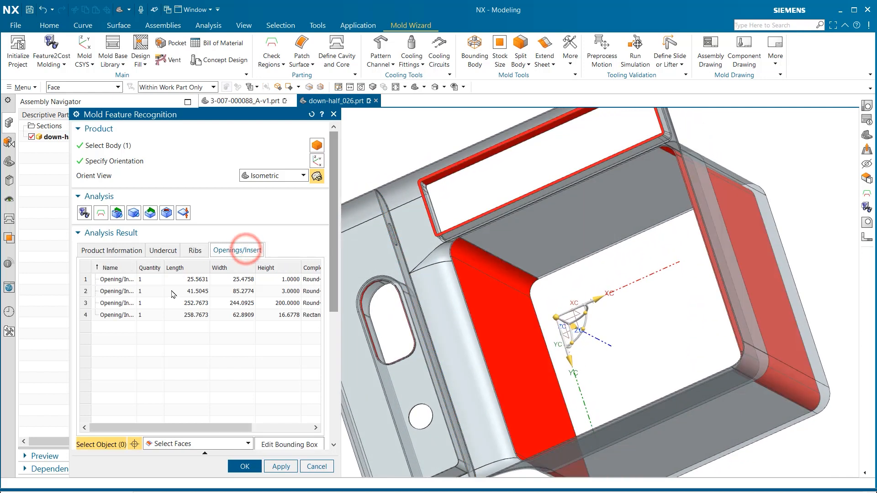
pyautogui.click(123, 280)
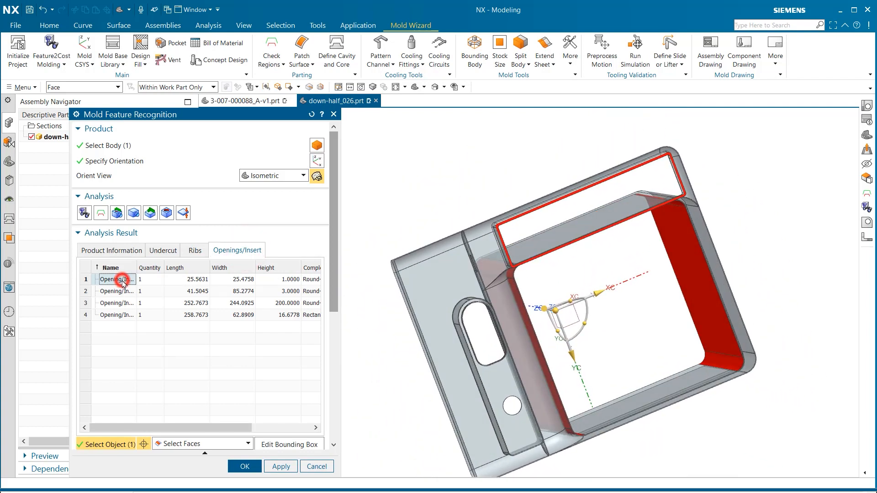
pyautogui.click(96, 293)
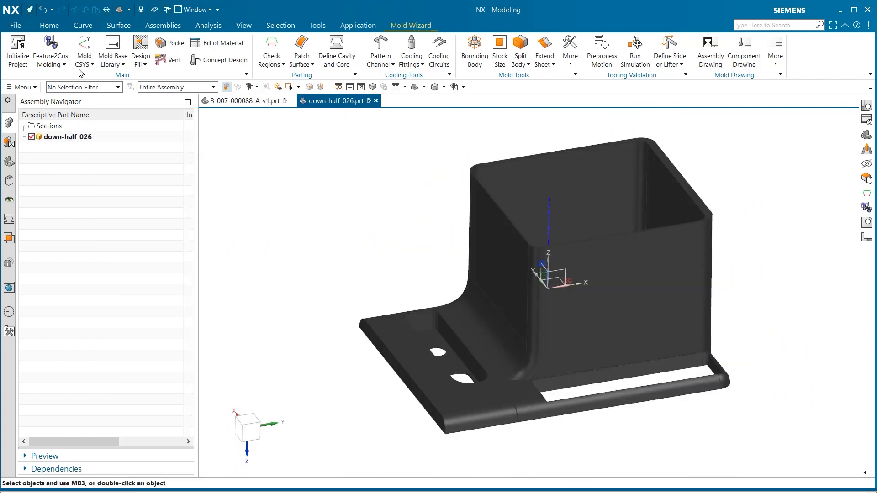
# Step: Open the Mold Cost analysis for the part body and check the available customer options
pyautogui.click(65, 65)
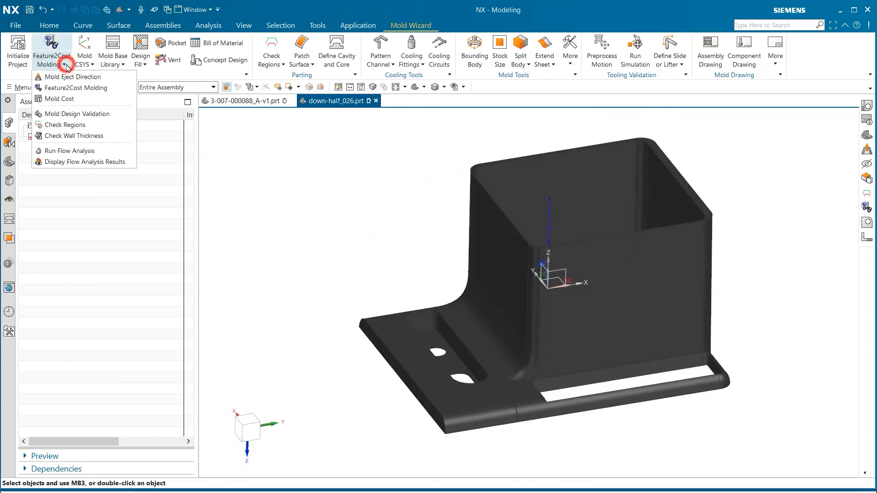
pyautogui.click(73, 99)
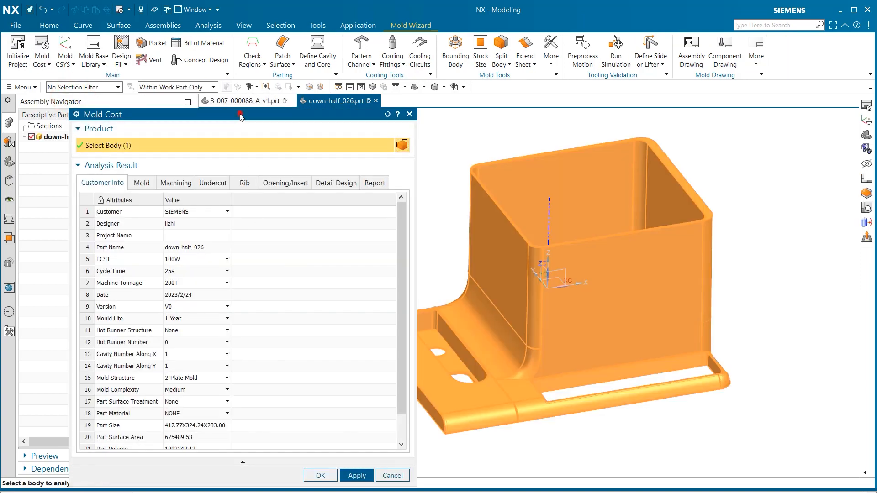
pyautogui.moveTo(240, 114); pyautogui.dragTo(242, 58)
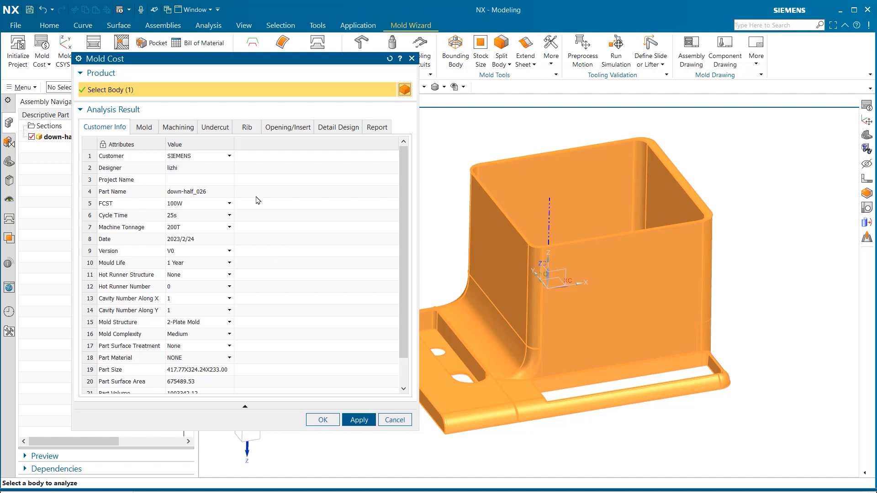
pyautogui.click(230, 157)
pyautogui.click(230, 157)
# Step: Set the moldbase material to S45C and the Polish machining time to 0 hours
pyautogui.click(142, 127)
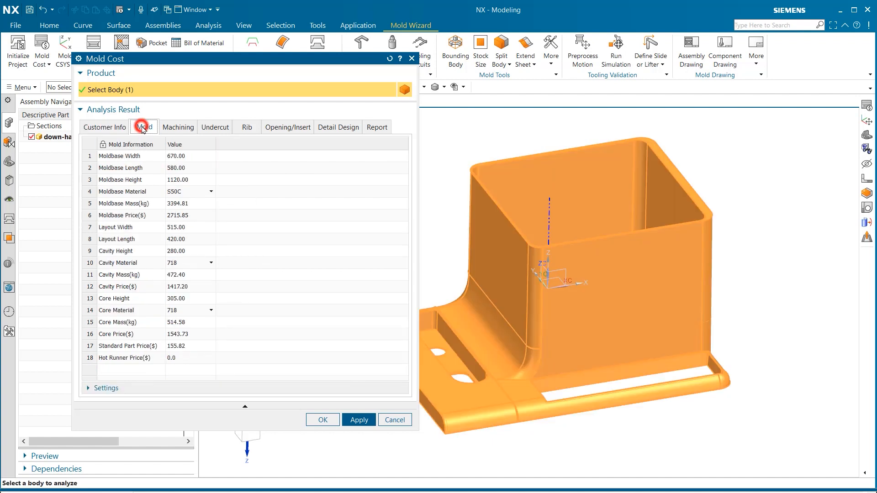
pyautogui.click(211, 192)
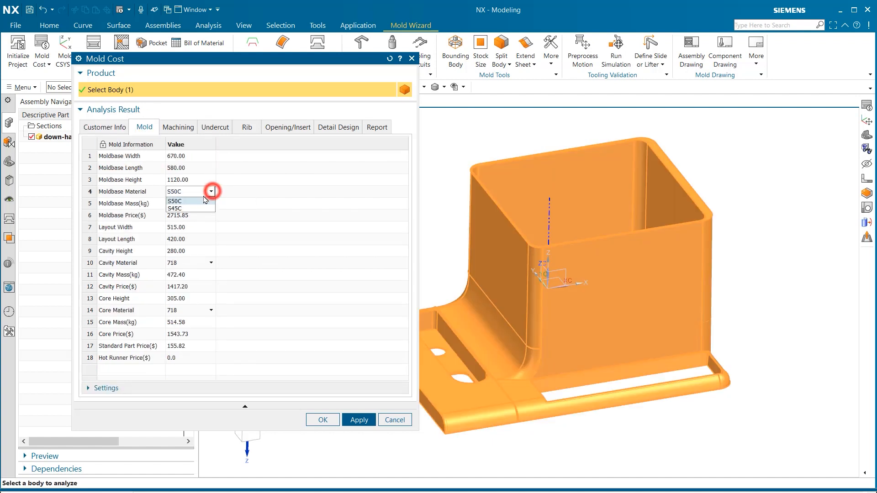
pyautogui.click(196, 203)
pyautogui.click(332, 200)
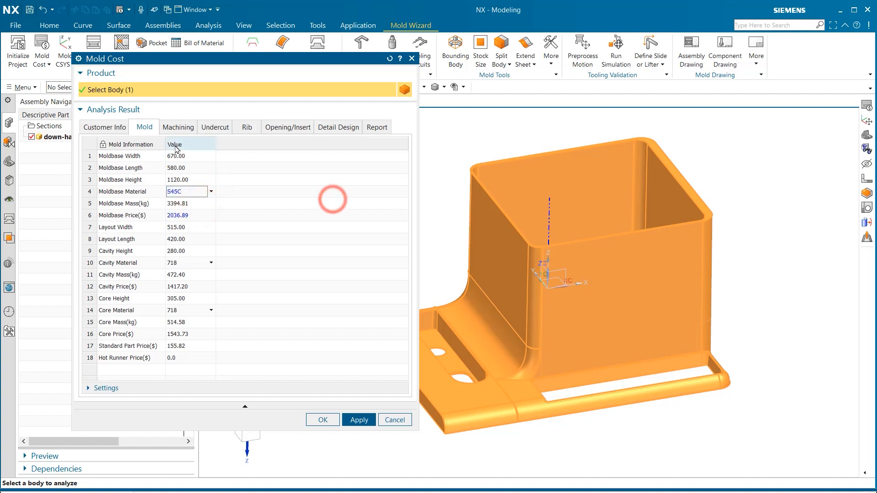
pyautogui.click(178, 131)
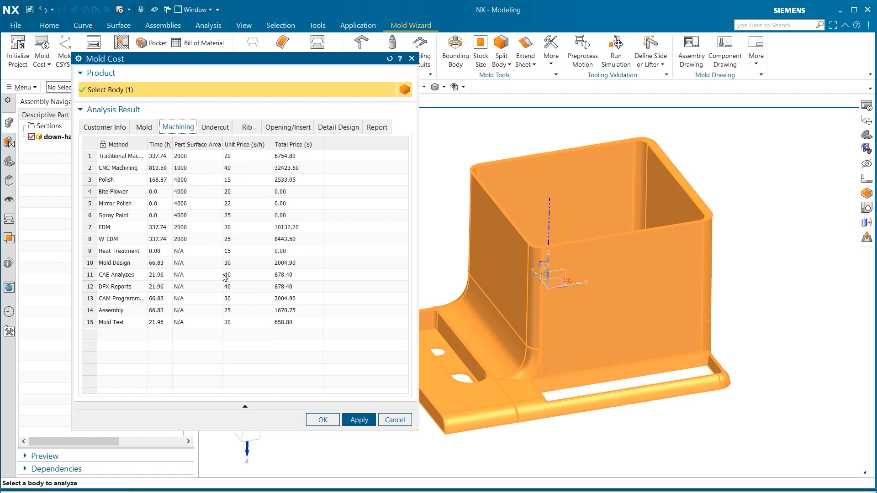
pyautogui.doubleClick(159, 180)
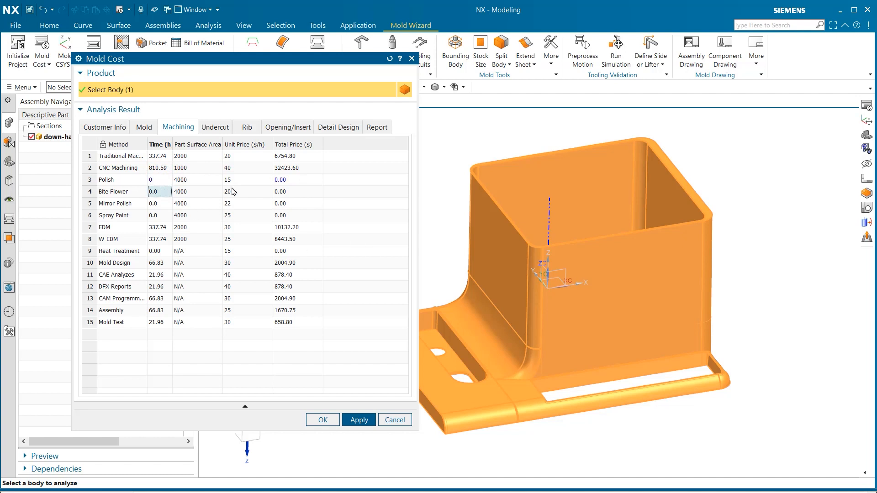
# Step: Choose the slide complexity and material for Undercut2 in the undercut costs, and widen the Mold Cost dialog
pyautogui.click(213, 128)
pyautogui.click(87, 156)
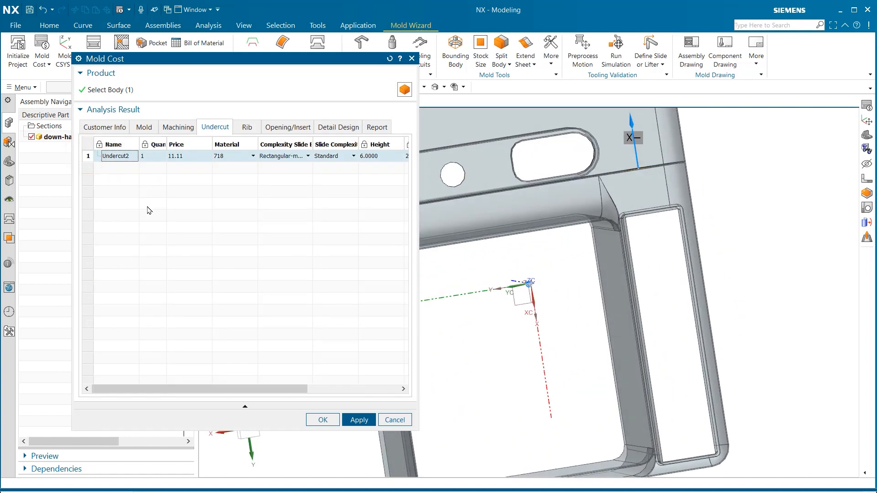
pyautogui.click(354, 156)
pyautogui.click(342, 202)
pyautogui.click(253, 157)
pyautogui.click(242, 173)
pyautogui.moveTo(416, 172); pyautogui.dragTo(559, 173)
# Step: Set the material of Rib0 to Graphite in the rib costs and review the opening/insert costs
pyautogui.click(242, 129)
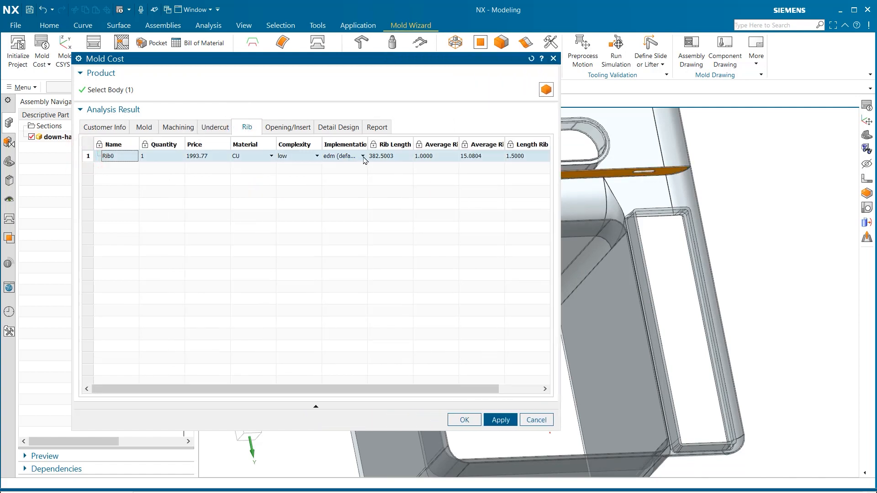
pyautogui.click(270, 156)
pyautogui.click(242, 170)
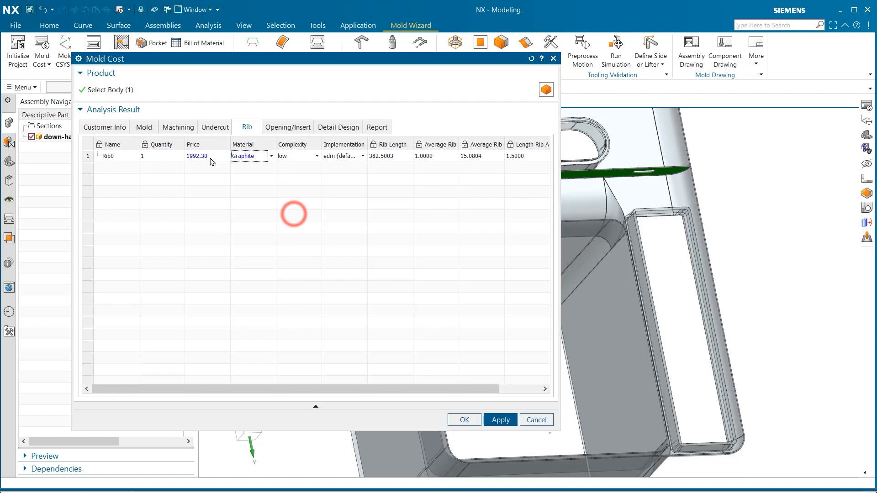
pyautogui.click(287, 130)
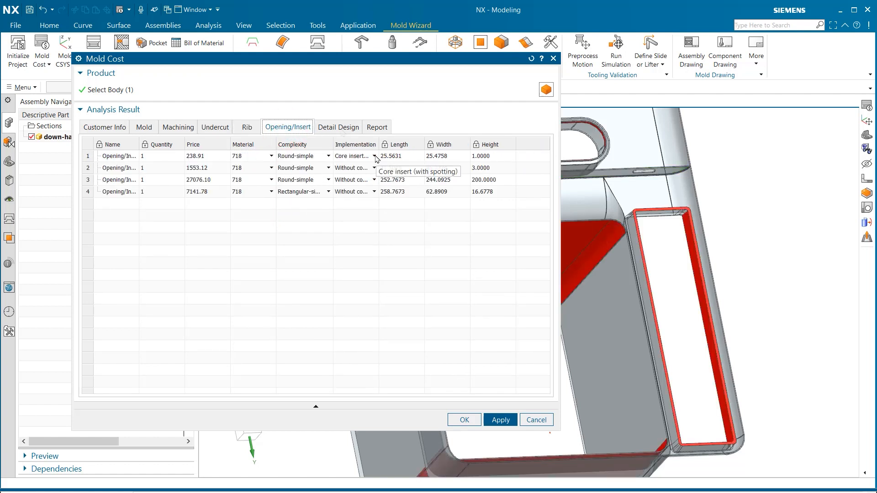
# Step: Keep Cost_Template.xlsx as the report template and capture a region around the whole part as Image1
pyautogui.click(375, 130)
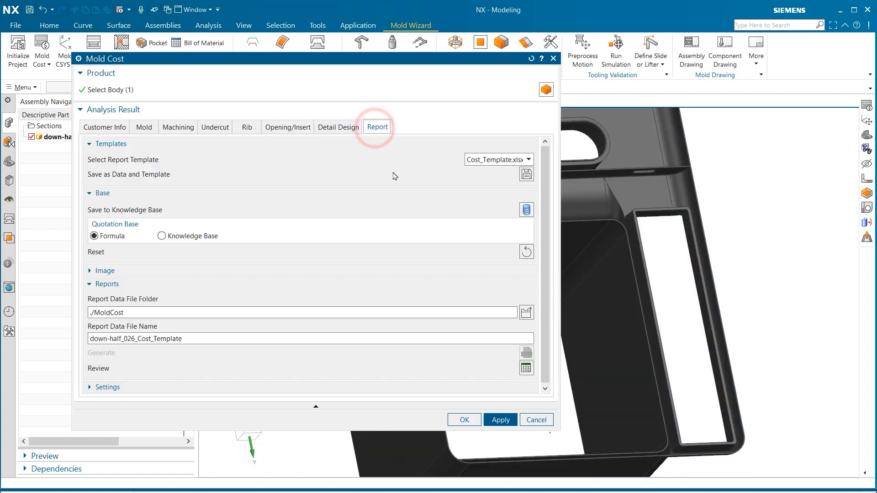
pyautogui.moveTo(323, 55); pyautogui.dragTo(269, 49)
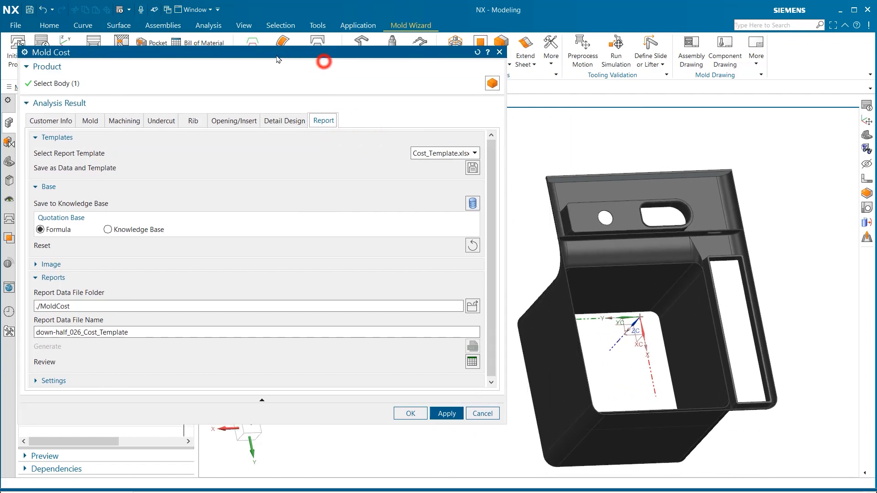
pyautogui.click(481, 160)
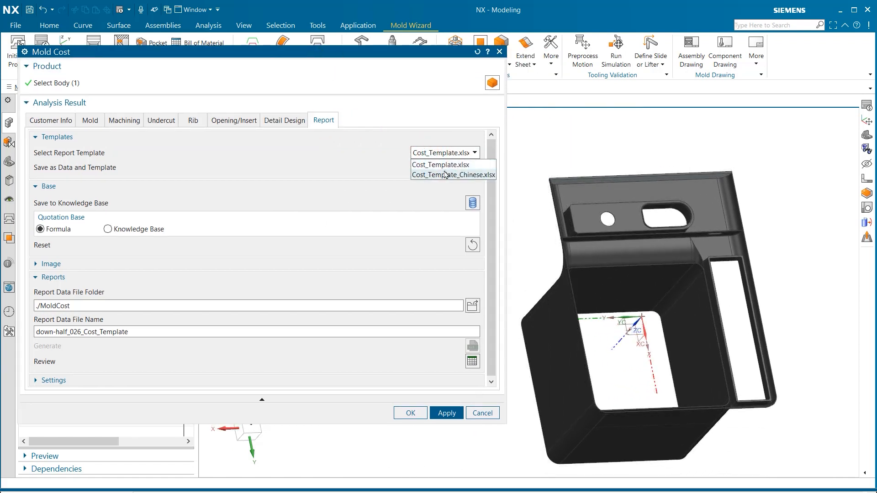
pyautogui.click(208, 265)
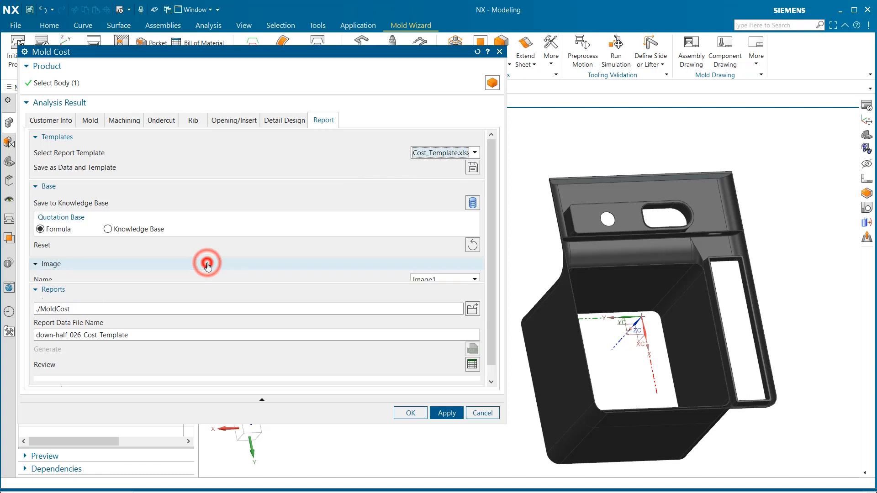
pyautogui.click(449, 294)
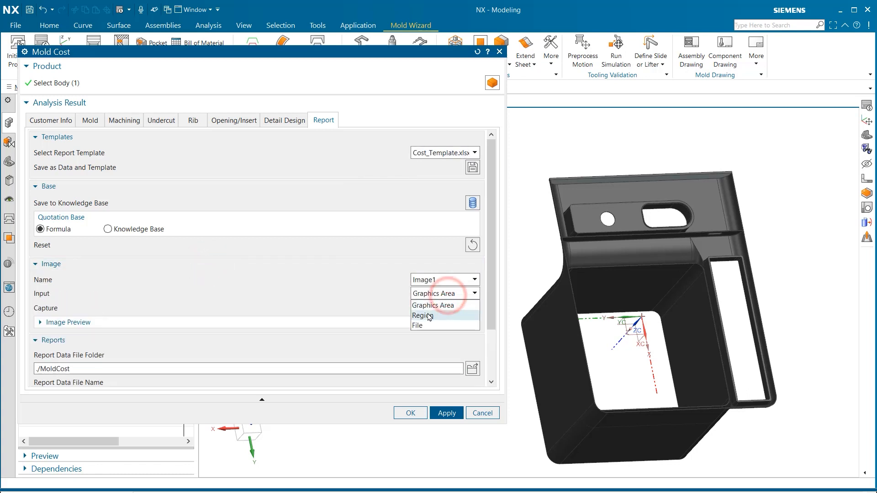
pyautogui.click(454, 314)
pyautogui.moveTo(514, 163); pyautogui.dragTo(813, 473)
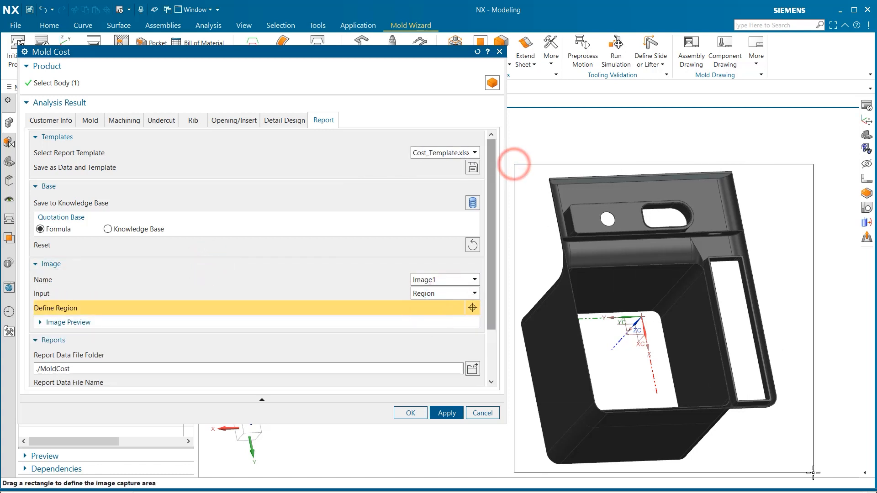
# Step: Switch the report image to Image2 and open its input source options
pyautogui.click(441, 170)
pyautogui.click(441, 180)
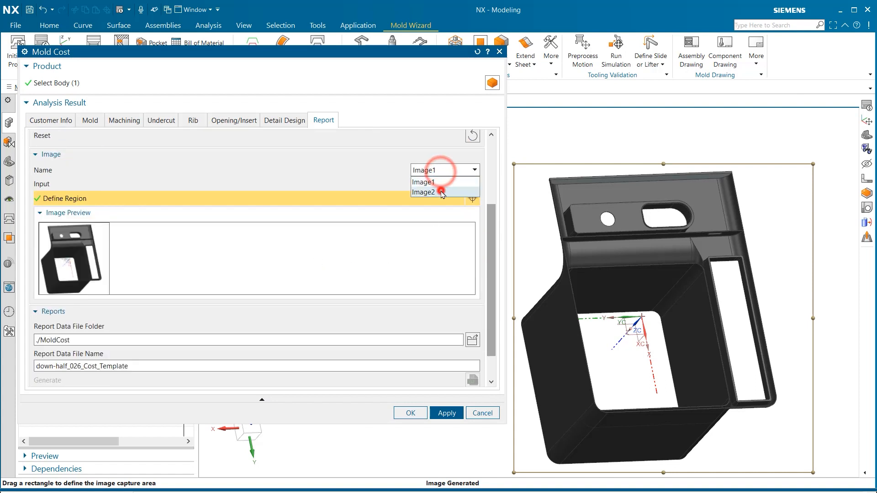
pyautogui.click(455, 183)
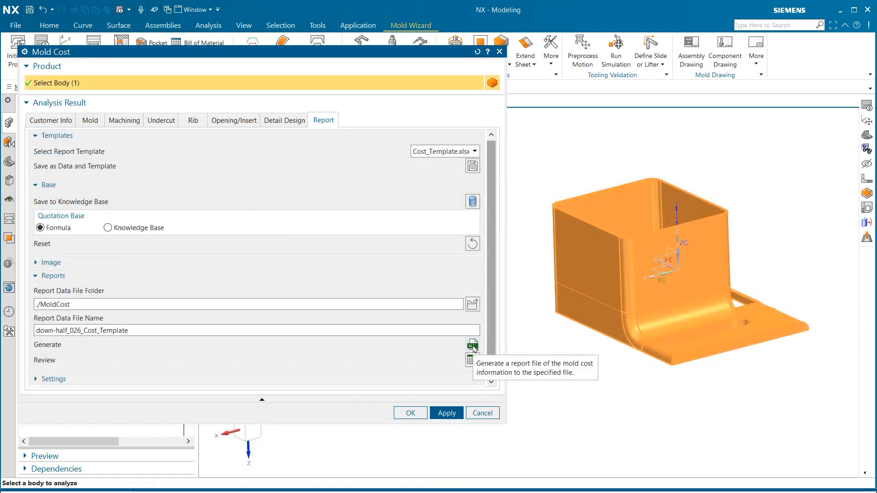
# Step: Generate the mold cost report down-half_026_Cost_Template and review its product pictures, component costs and process costs
pyautogui.click(474, 347)
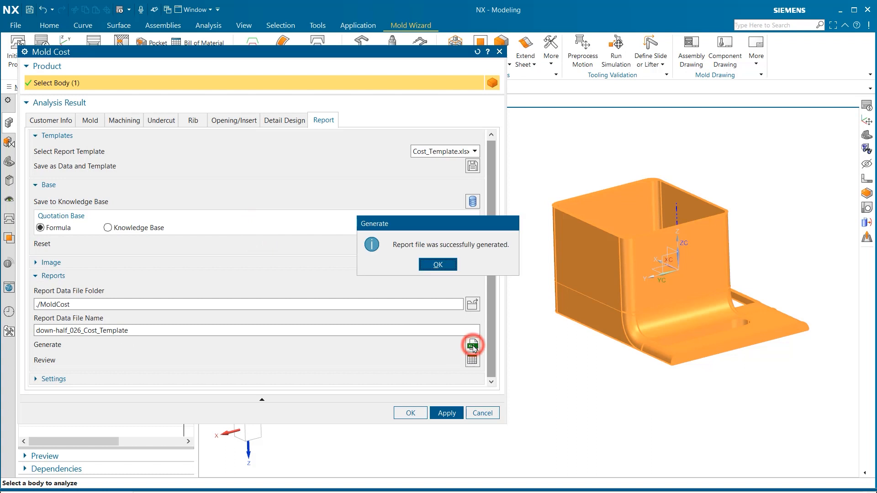
pyautogui.click(439, 266)
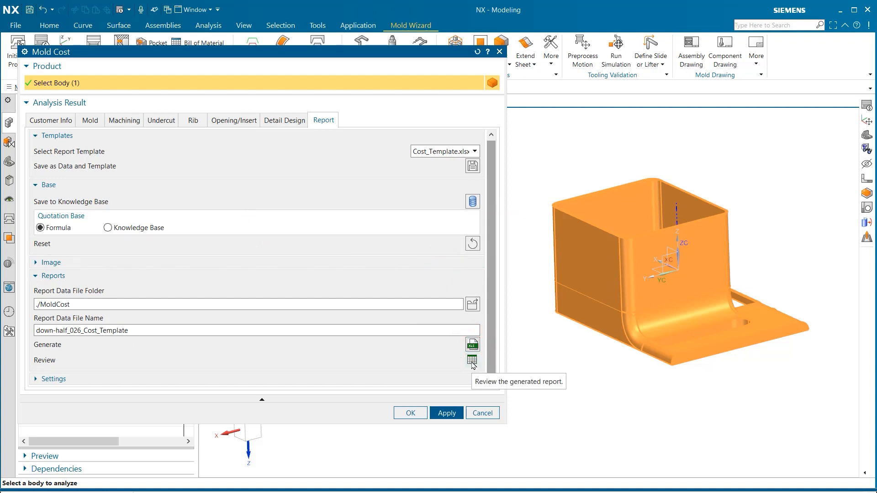
pyautogui.click(472, 361)
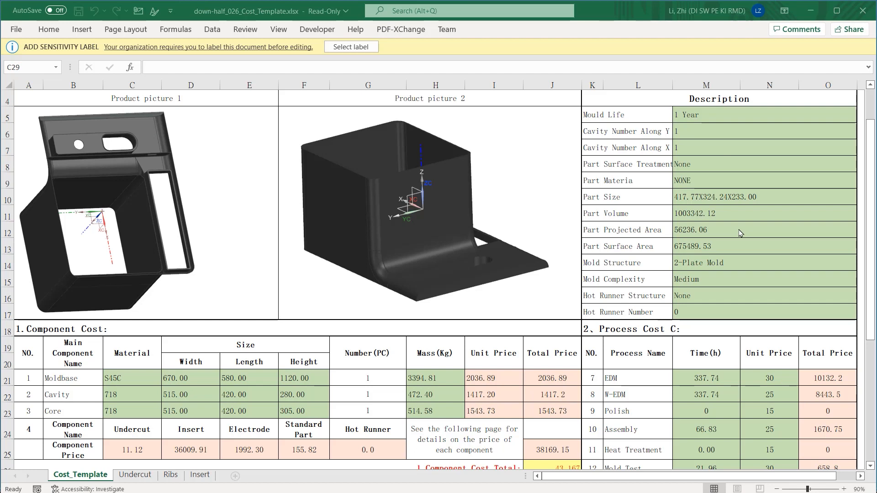
pyautogui.scroll(-2, 740, 233)
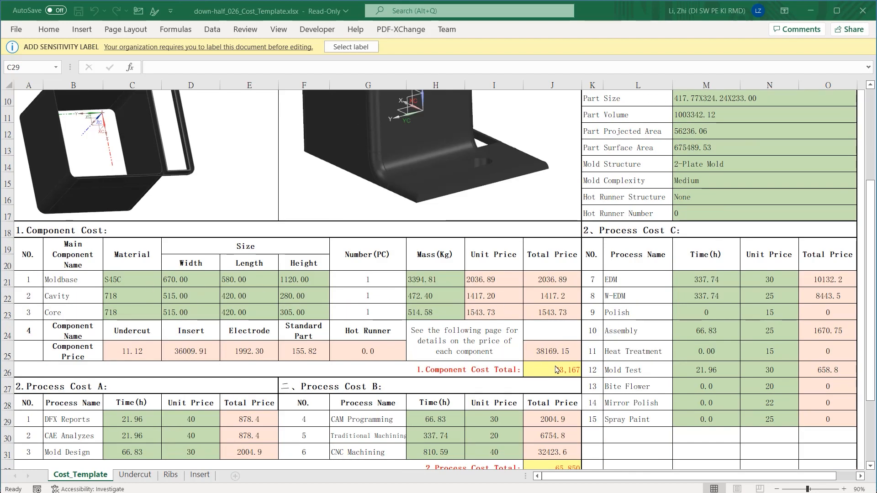
pyautogui.scroll(-2, 510, 282)
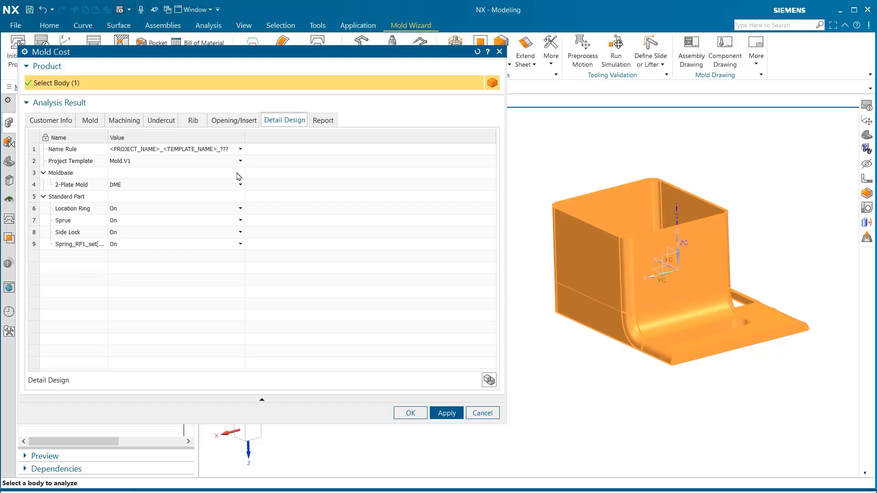
# Step: Set the 2-Plate Mold moldbase to LKM_SG with project template Mold.V1, perform the detail design and close the Mold Cost dialog
pyautogui.click(238, 161)
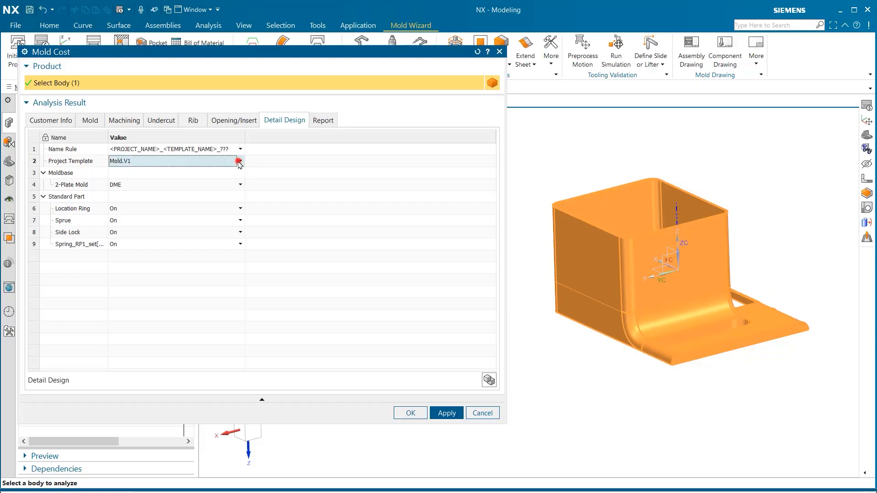
pyautogui.click(276, 174)
pyautogui.click(240, 184)
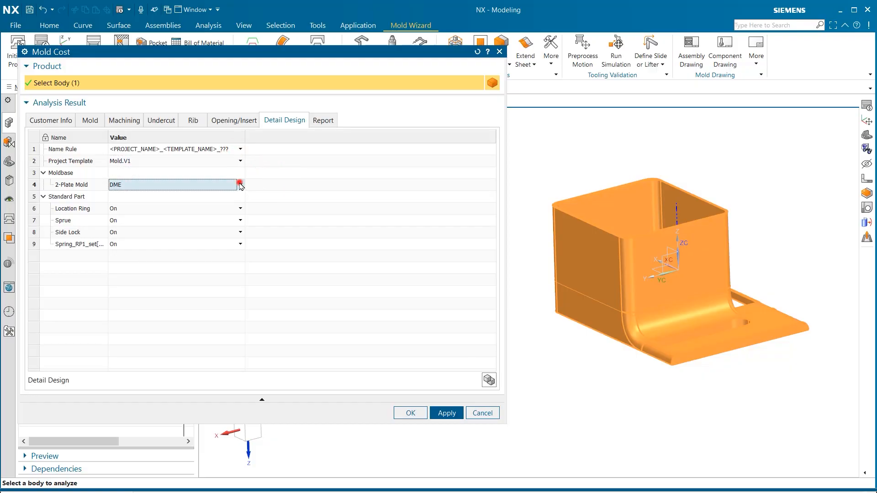
pyautogui.click(183, 203)
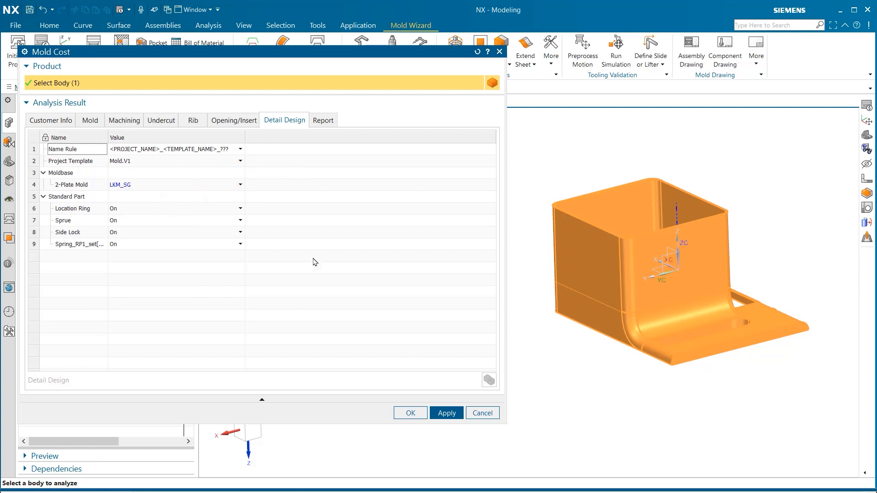
pyautogui.click(456, 416)
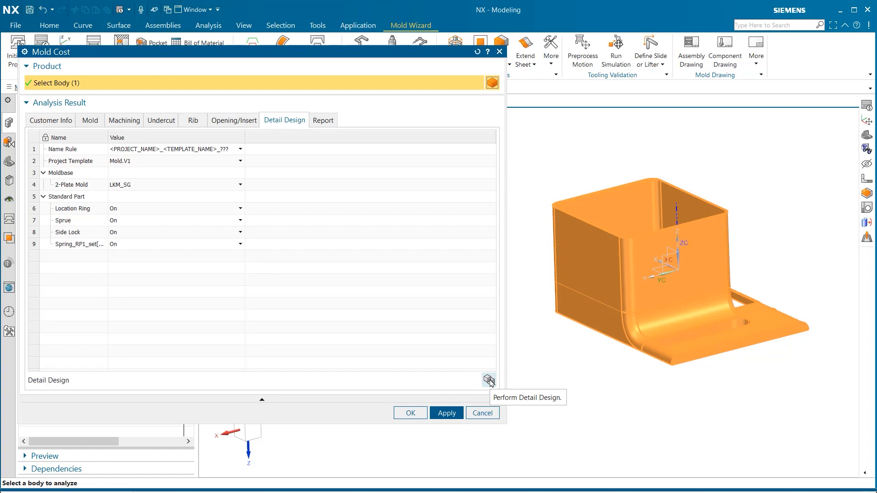
pyautogui.click(489, 380)
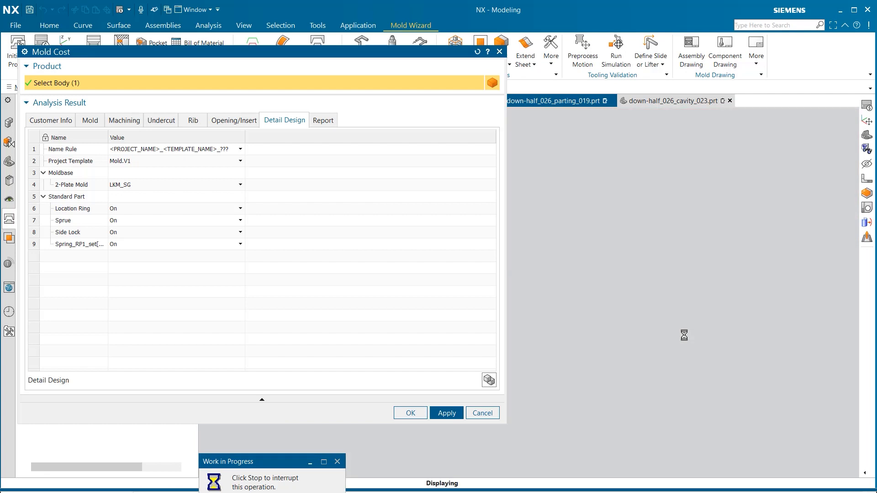
pyautogui.click(474, 413)
# Step: Examine the core part down-half_026_core_024 from several sides and the cavity part down-half_026_cavity_023
pyautogui.click(567, 101)
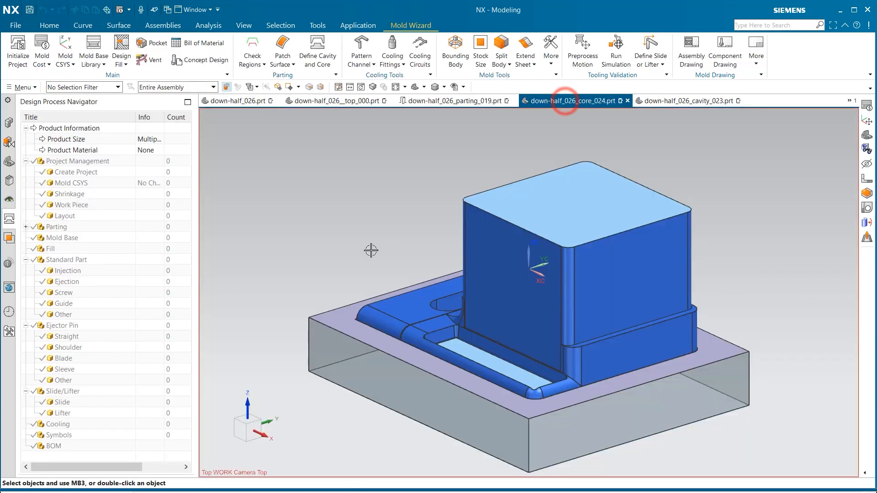
pyautogui.moveTo(361, 245); pyautogui.dragTo(454, 137, button='middle')
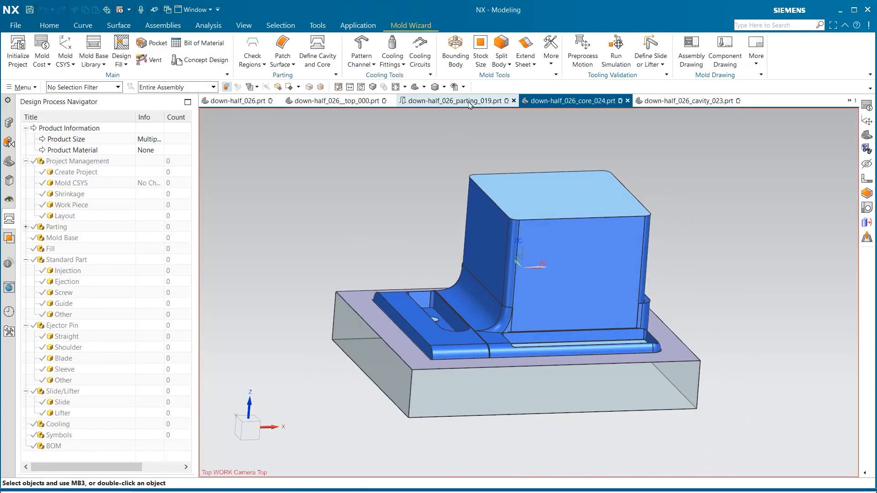
pyautogui.click(661, 100)
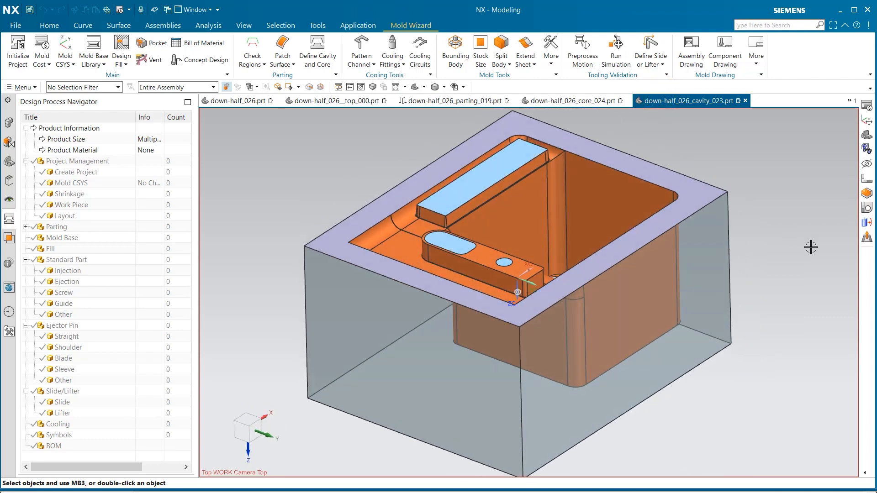
# Step: In the top assembly down-half_026__top_000, edit the side lock standard part and set its parameter A to 80
pyautogui.click(339, 101)
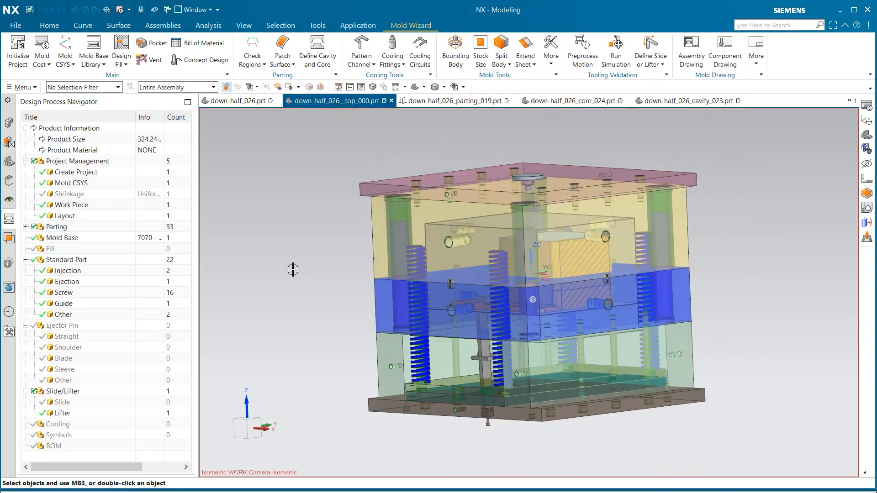
pyautogui.moveTo(305, 294); pyautogui.dragTo(500, 153, button='middle')
pyautogui.scroll(-8, 572, 268)
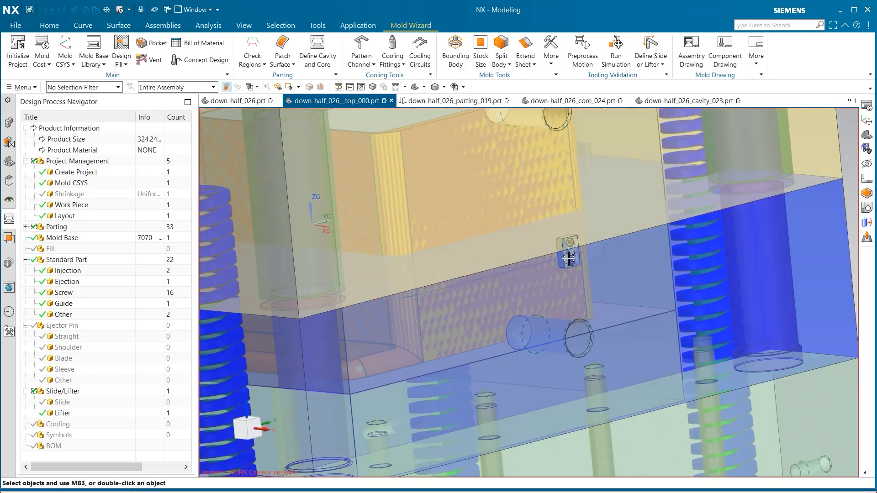
pyautogui.scroll(3, 567, 264)
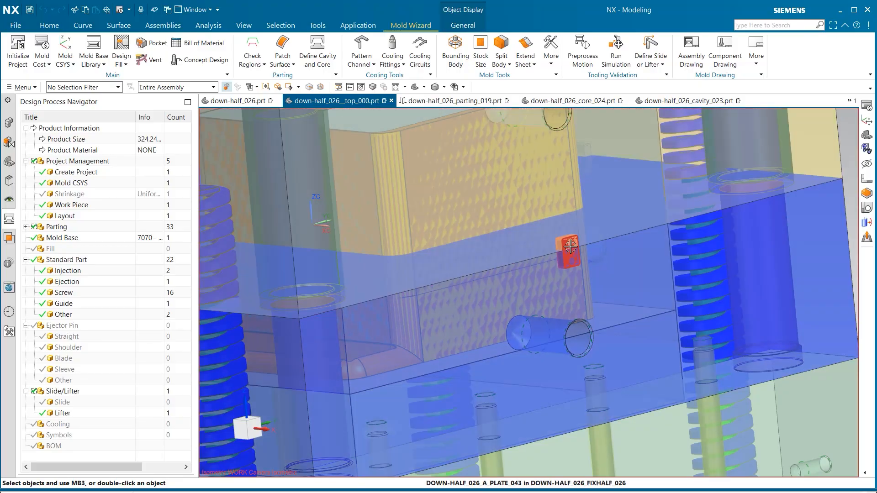
pyautogui.rightClick(581, 244)
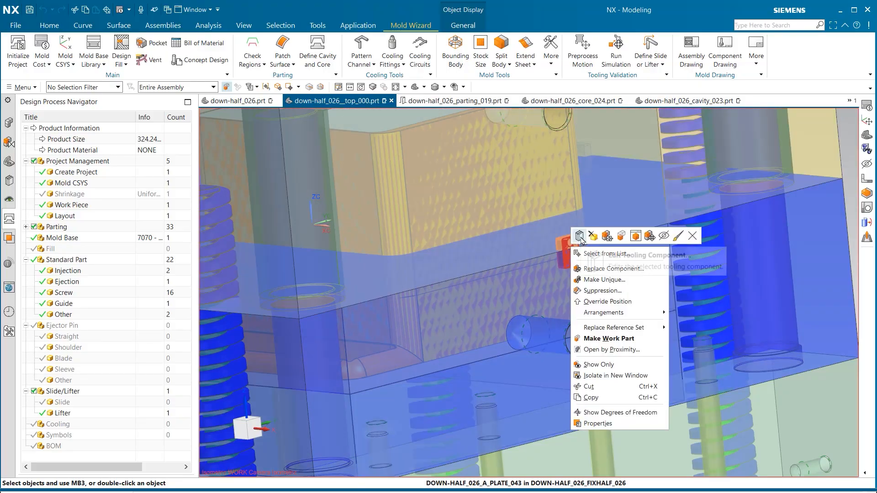
pyautogui.click(580, 237)
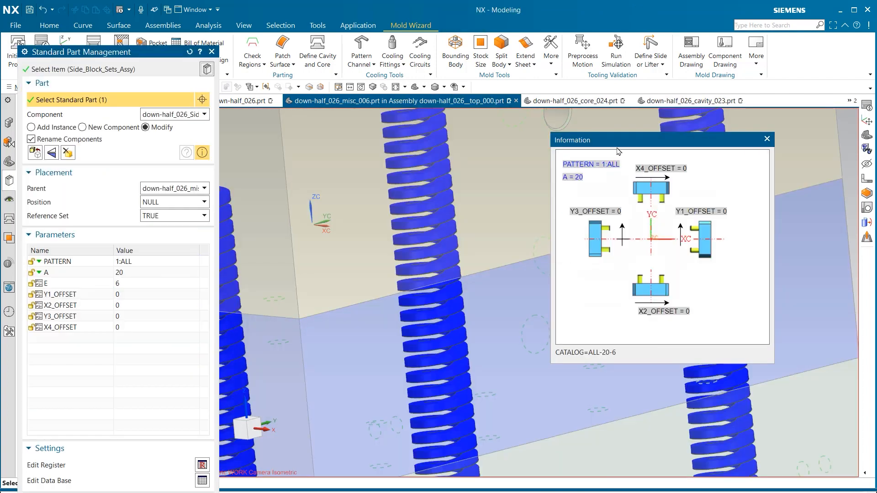
pyautogui.moveTo(608, 145); pyautogui.dragTo(373, 150)
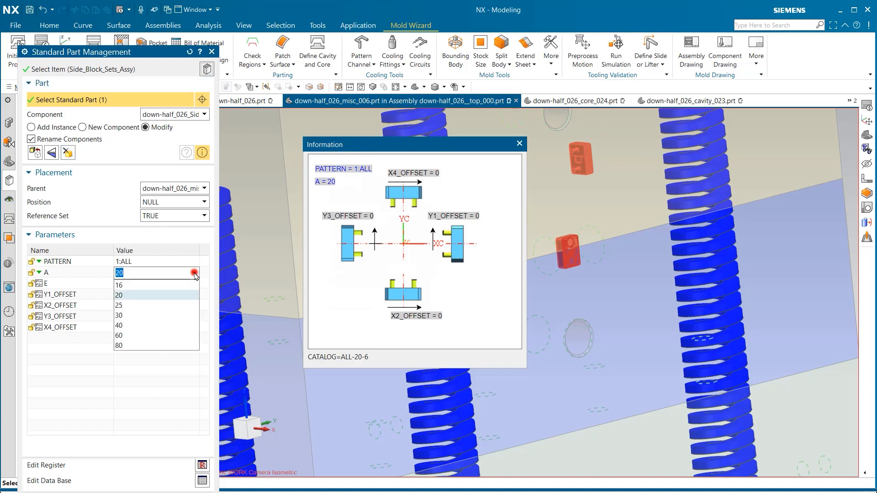
pyautogui.click(155, 346)
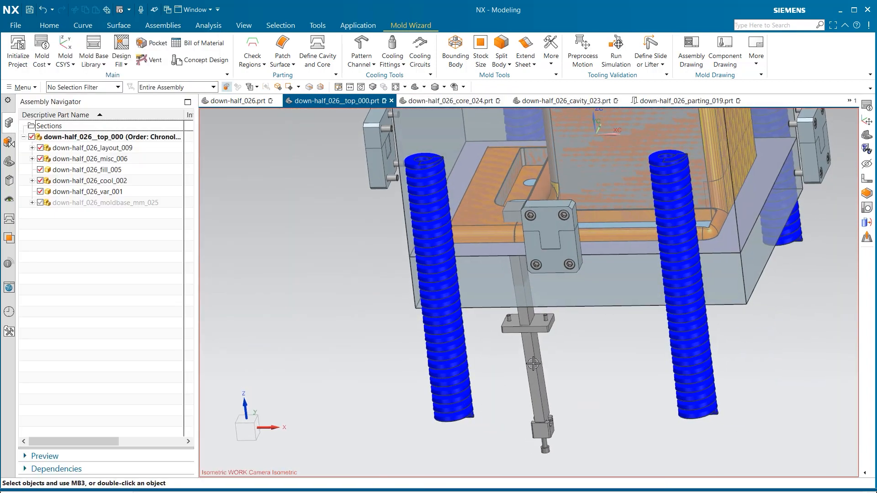
# Step: Open the lifter for editing in Slide and Lifter Design and collapse its placement settings to examine the parameters
pyautogui.click(533, 364)
pyautogui.click(570, 347)
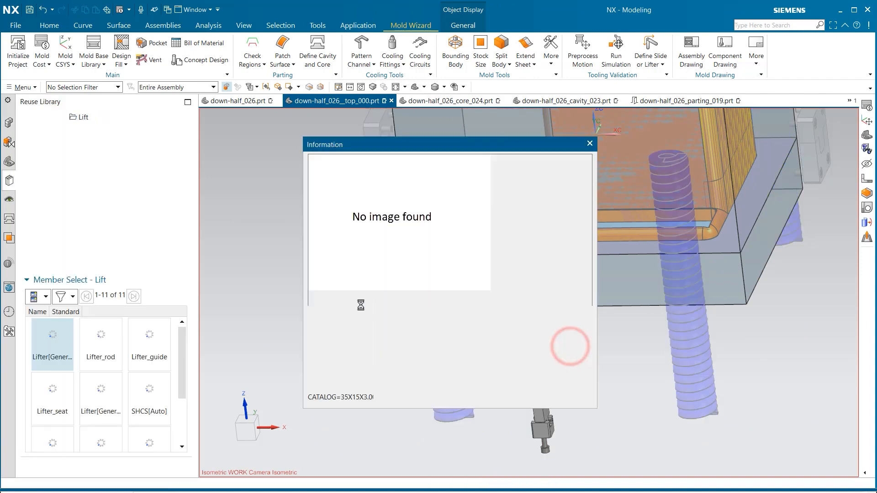
pyautogui.moveTo(94, 39); pyautogui.dragTo(134, 43)
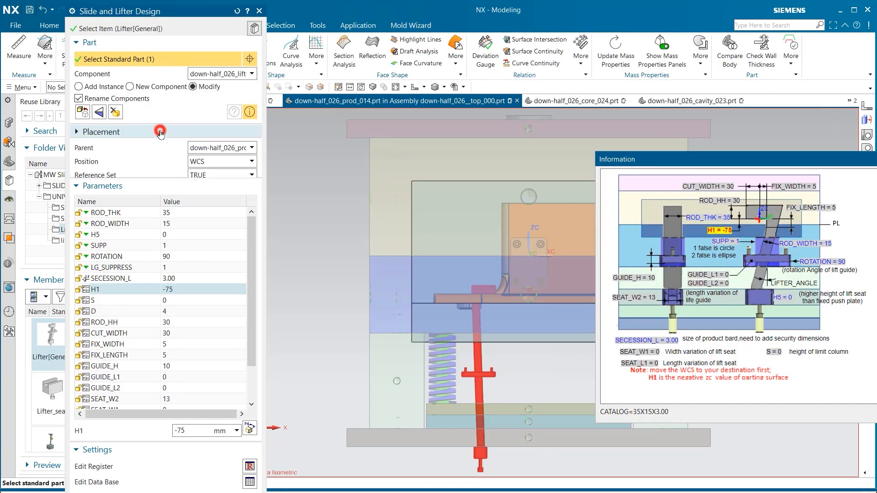
pyautogui.click(160, 132)
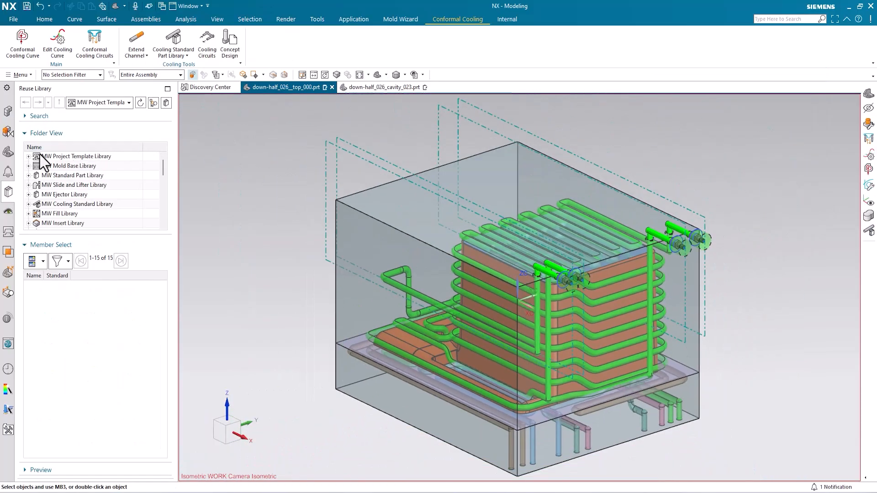
# Step: Show the mold base component down-half_026_moldbase_mm_025 in the top assembly
pyautogui.click(8, 112)
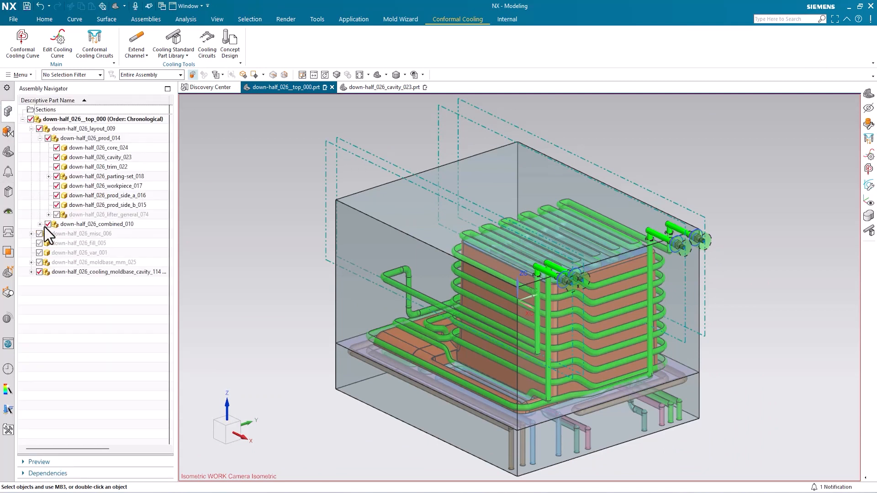
pyautogui.click(39, 263)
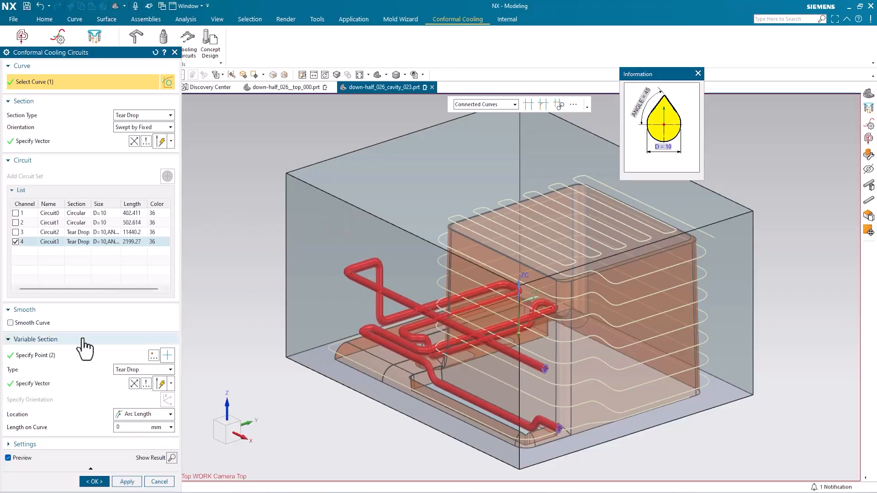
# Step: Add variable section points around Circuit3's raised bend and make the section at about 516.5 mm along the curve Circular
pyautogui.click(78, 355)
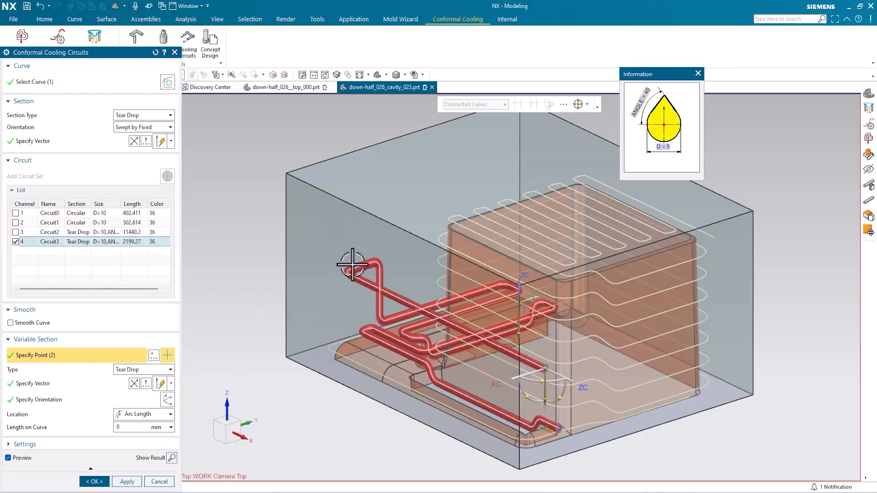
pyautogui.scroll(6, 352, 264)
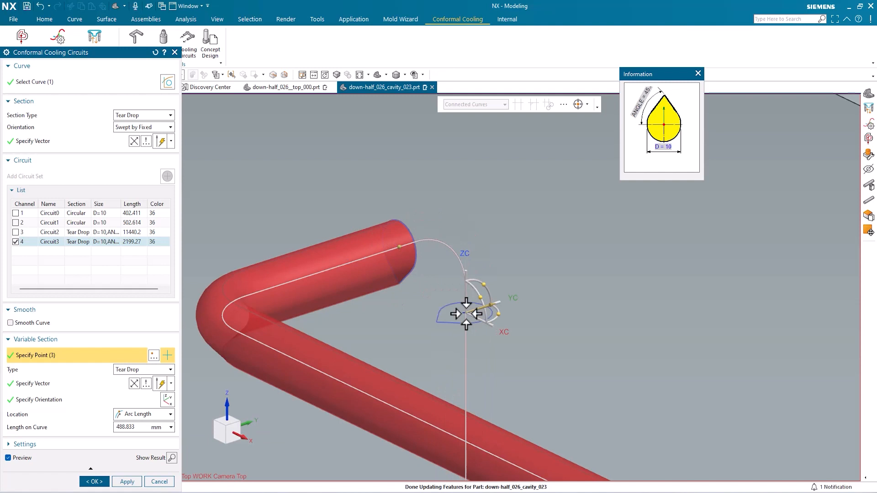
pyautogui.click(466, 314)
pyautogui.click(170, 370)
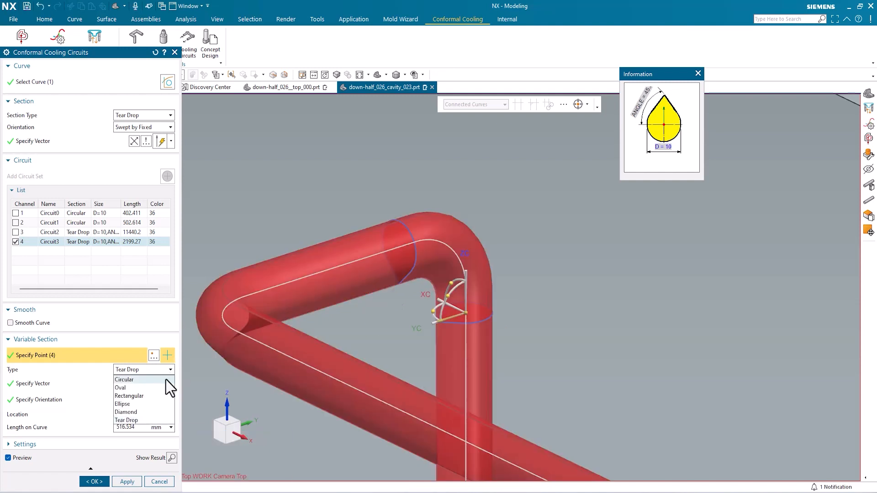
pyautogui.click(165, 379)
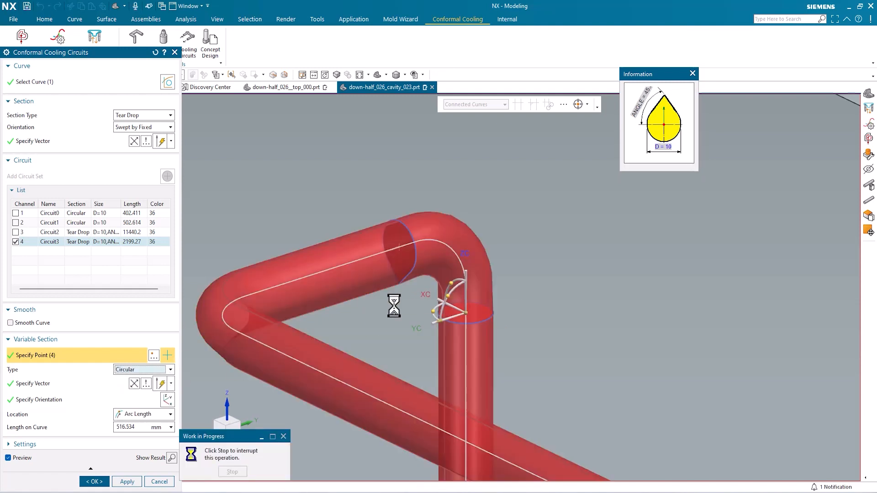
# Step: Add another variable section point on Circuit3 near the lower end of its vertical run
pyautogui.scroll(-5, 395, 297)
pyautogui.scroll(5, 408, 394)
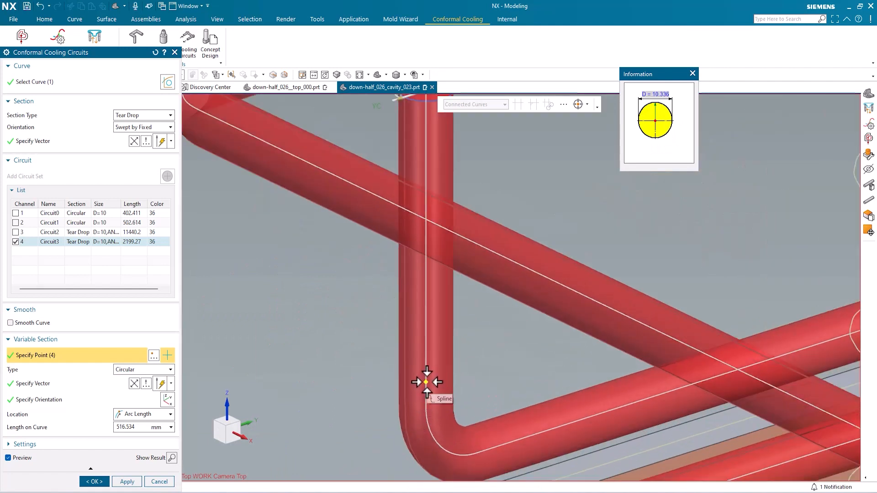
pyautogui.click(426, 382)
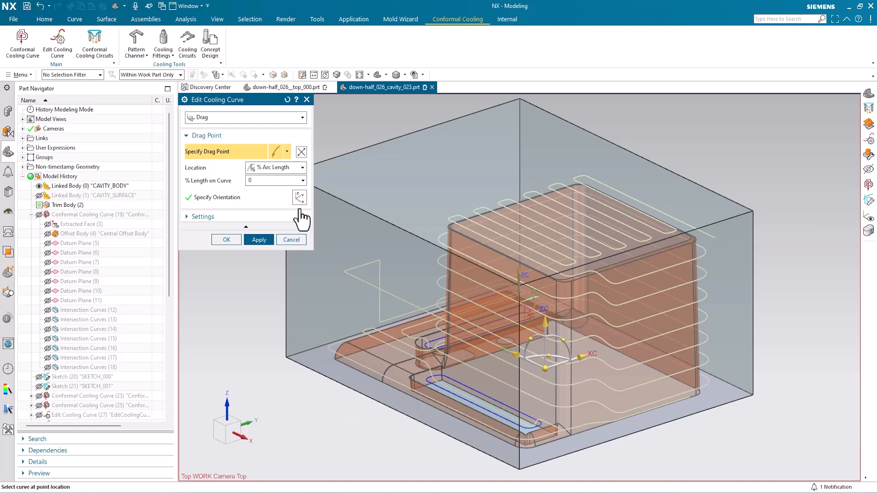
# Step: Switch the cooling curve edit to Bridge and specify the first bridge point on the curve near the vertical run's lower end
pyautogui.click(259, 118)
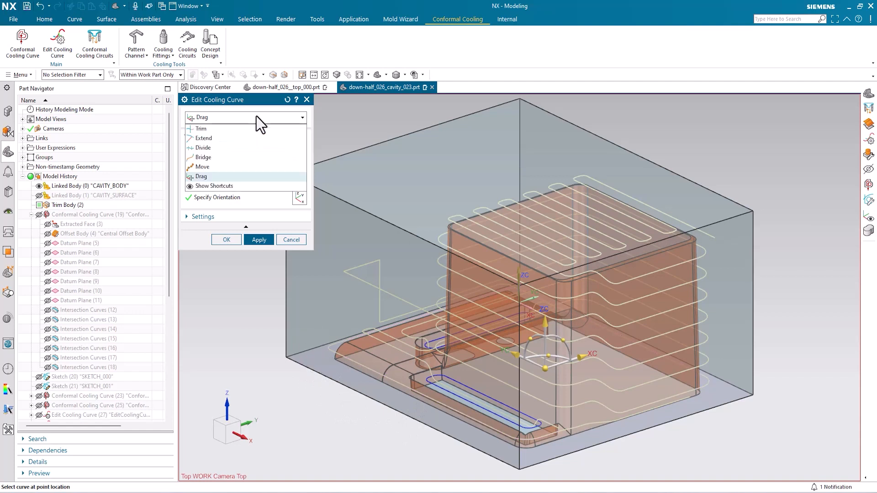
pyautogui.click(227, 151)
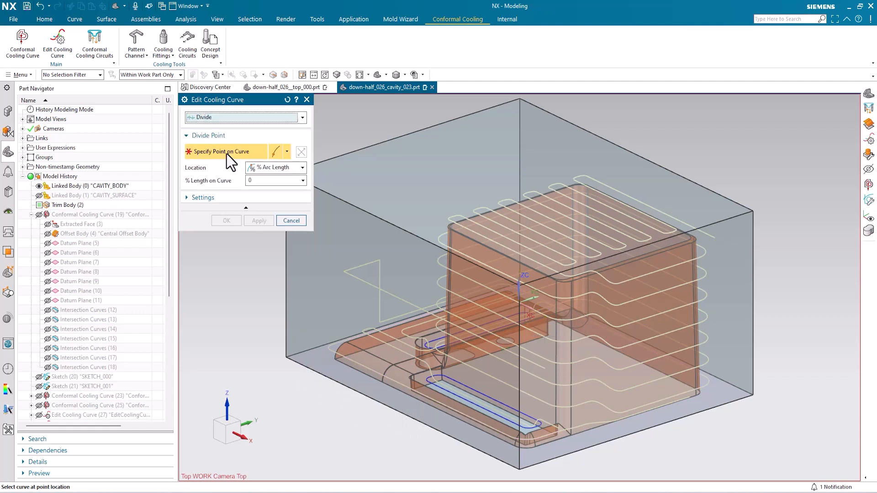
pyautogui.click(240, 122)
pyautogui.click(232, 158)
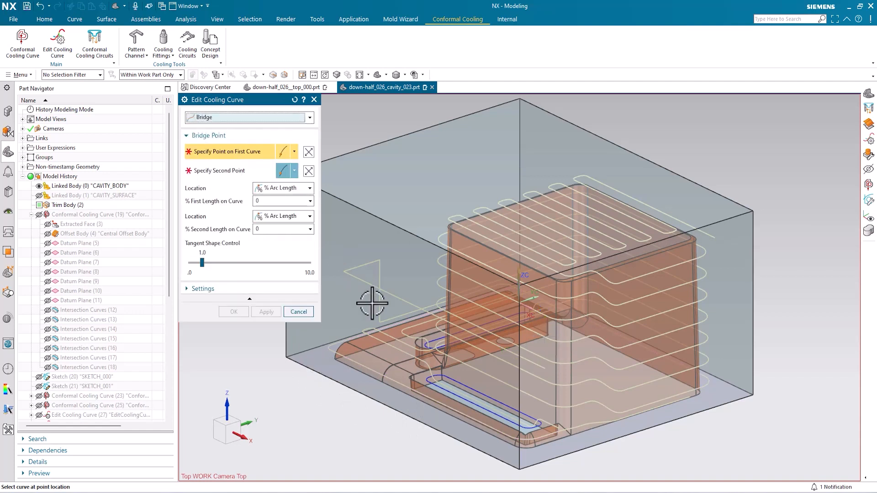
pyautogui.scroll(5, 386, 337)
pyautogui.click(412, 351)
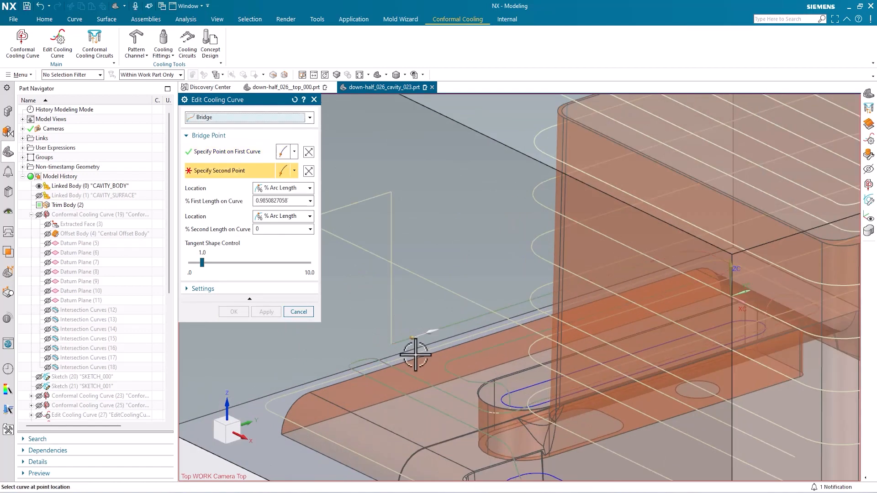